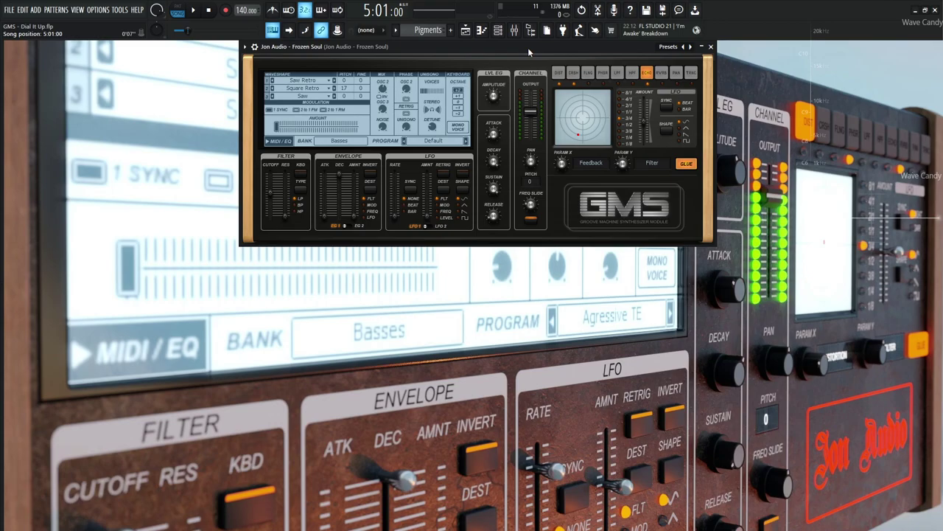
- Rewind the song to 1:01 and play the arrangement with the GMS window open
{"action": "left_click", "coordinate": [208, 9]}
{"action": "key", "text": "space"}
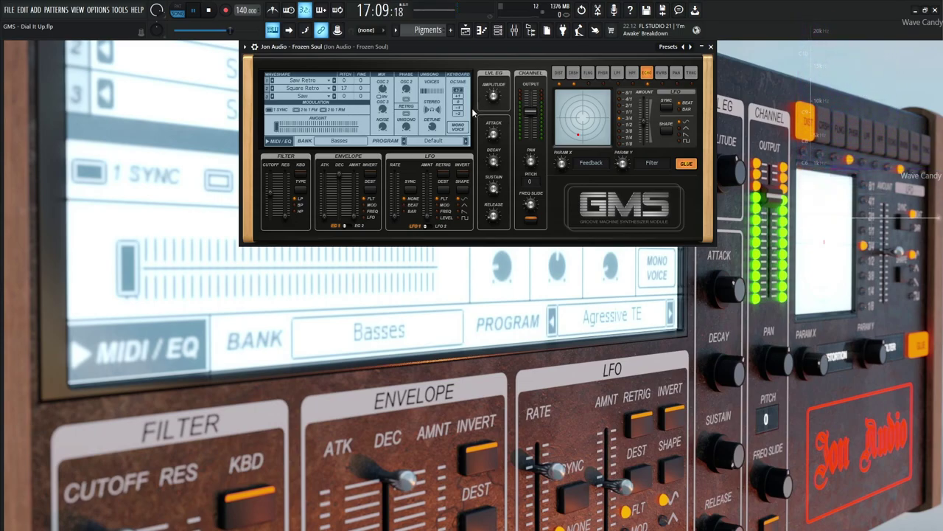
- Stop, show the playlist, and play from bar 6 with Pigments briefly soloed
{"action": "key", "text": "space"}
{"action": "key", "text": "F5"}
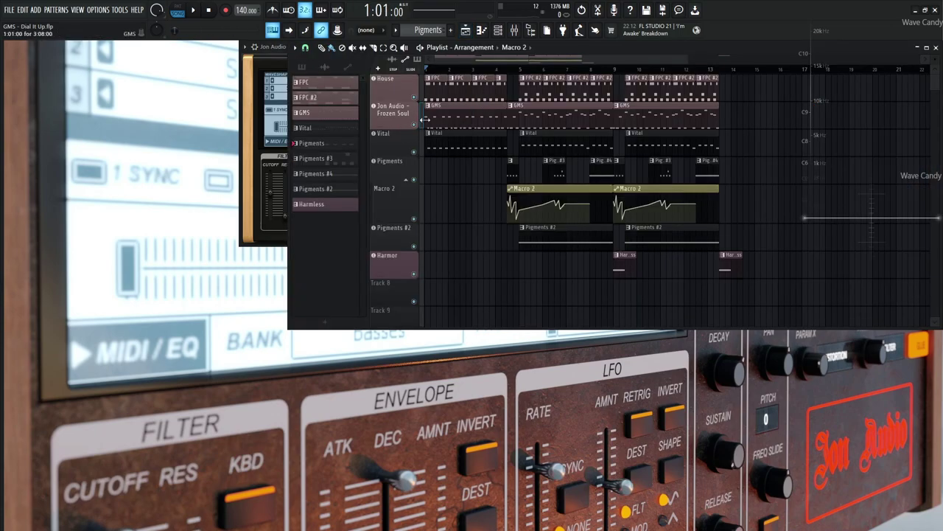
{"action": "mouse_move", "coordinate": [591, 200]}
{"action": "left_click", "coordinate": [555, 69]}
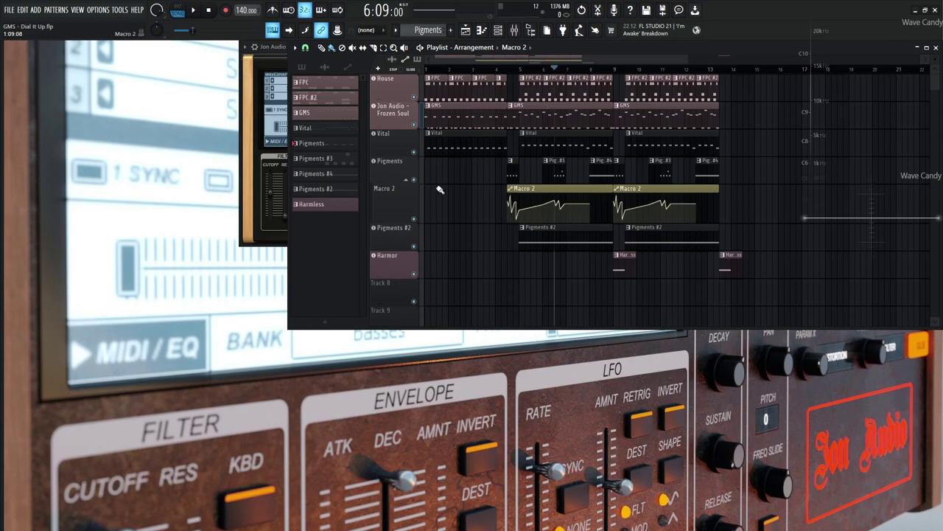
{"action": "left_click", "coordinate": [415, 181], "text": "ctrl"}
{"action": "key", "text": "space"}
{"action": "key", "text": "space"}
{"action": "left_click", "coordinate": [415, 181], "text": "ctrl"}
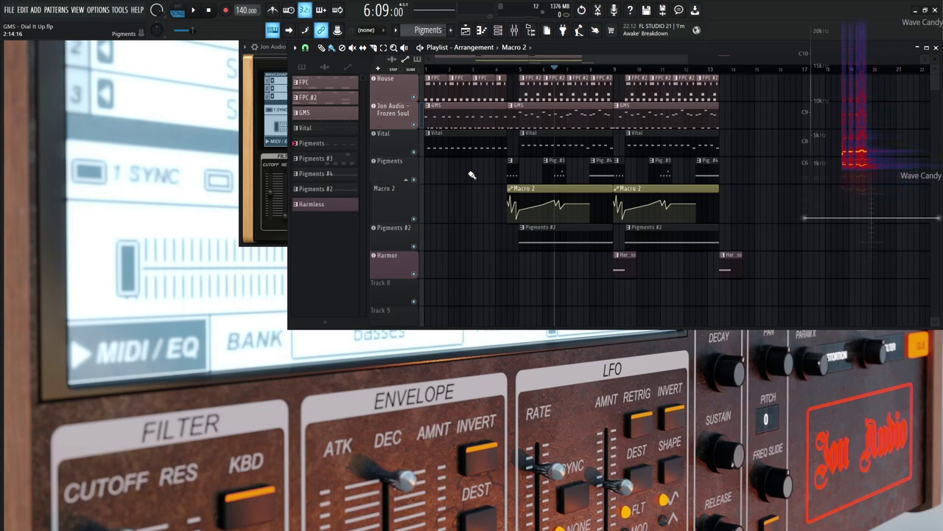
- Play from bar 13, glance at Harmor, then reopen the Frozen Soul GMS instrument
{"action": "left_click", "coordinate": [720, 69]}
{"action": "key", "text": "space"}
{"action": "left_click", "coordinate": [380, 269]}
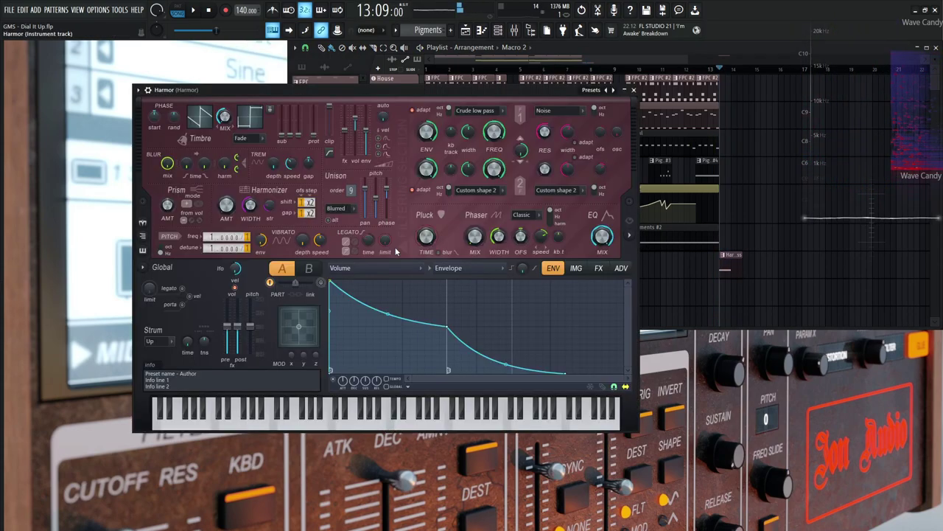
{"action": "left_click", "coordinate": [632, 90]}
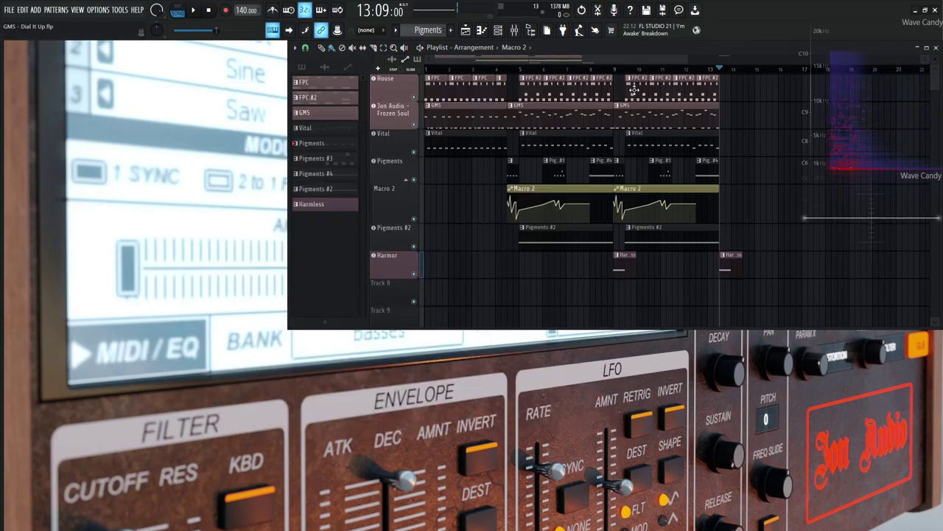
{"action": "left_click", "coordinate": [392, 112]}
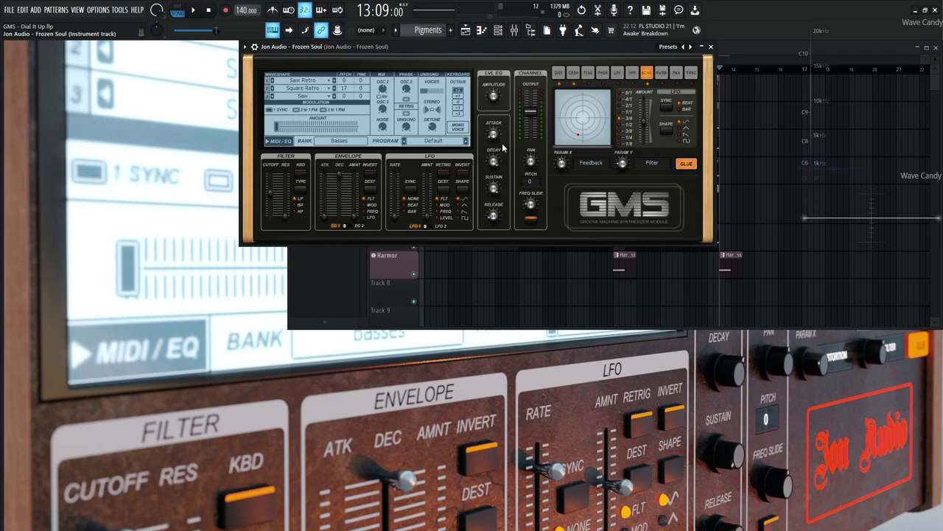
- Hide the playlist and adjust the GMS OSC 2 MIX knob
{"action": "key", "text": "F5"}
{"action": "key", "text": "F5"}
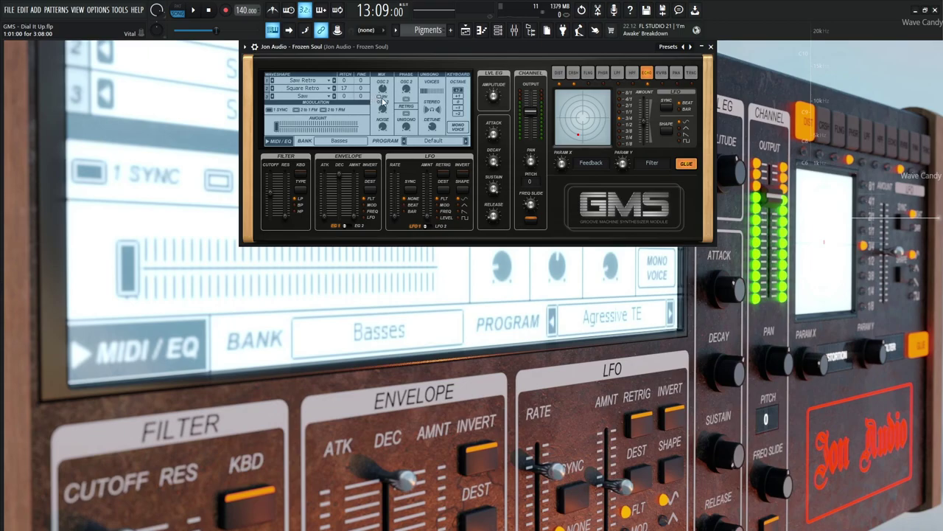
{"action": "left_click_drag", "start_coordinate": [382, 91], "coordinate": [382, 91]}
- Inspect filter cutoff, resonance and the EG 1/EG 2 pages, then switch to LFO 2
{"action": "mouse_move", "coordinate": [432, 110]}
{"action": "left_click", "coordinate": [273, 198]}
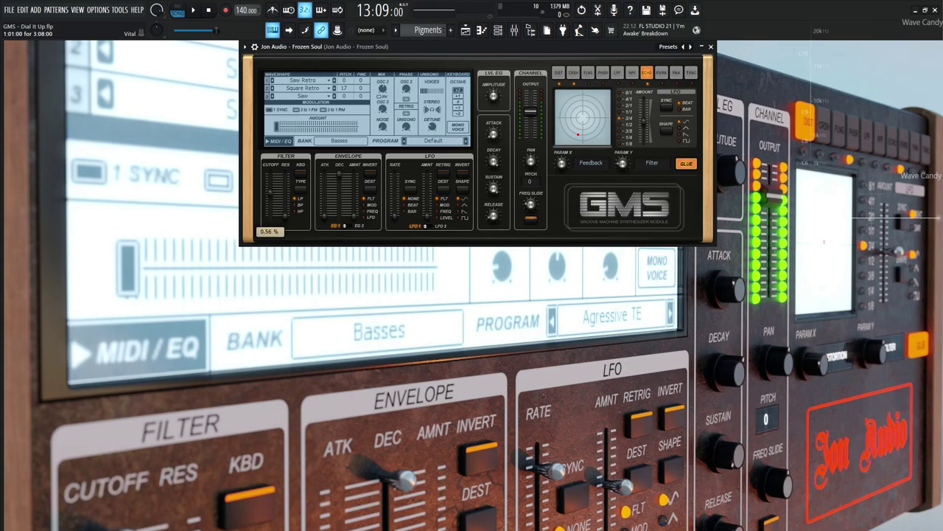
{"action": "left_click", "coordinate": [288, 212]}
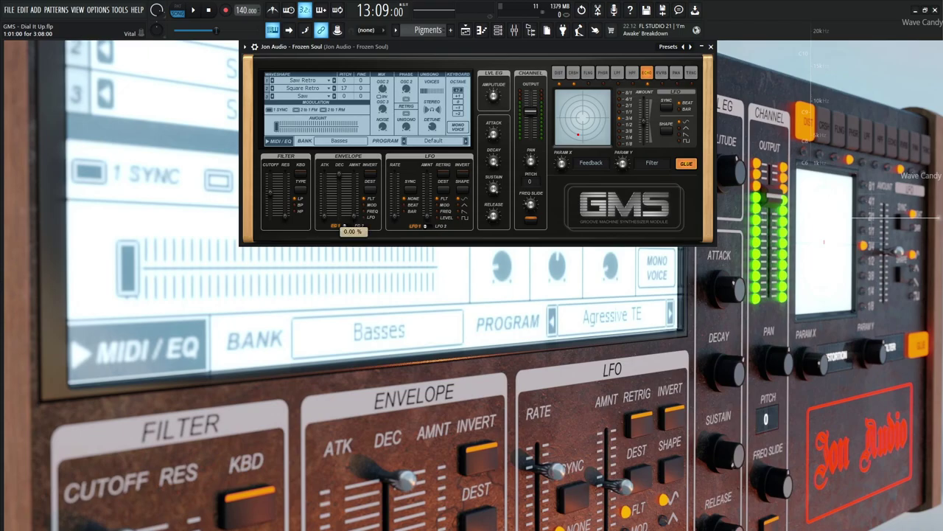
{"action": "left_click", "coordinate": [357, 226]}
{"action": "left_click", "coordinate": [345, 227]}
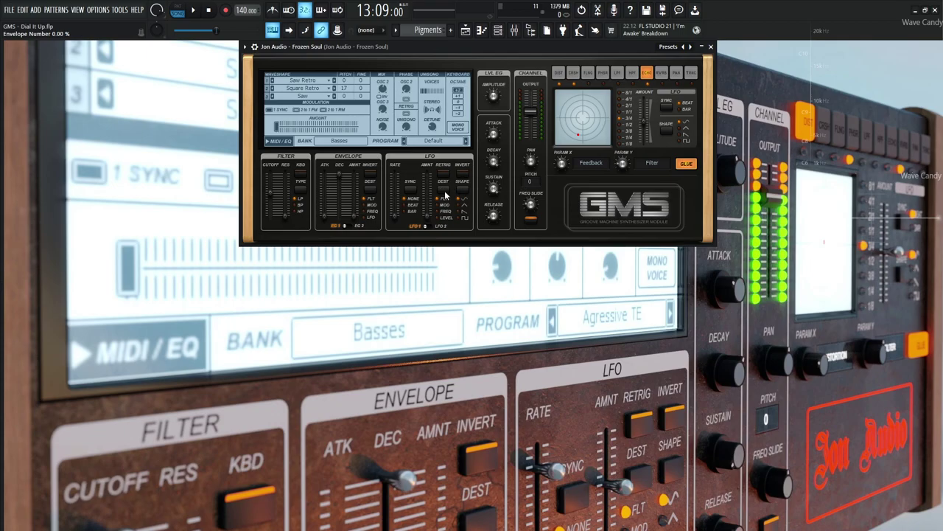
{"action": "left_click", "coordinate": [427, 219]}
{"action": "left_click", "coordinate": [427, 220]}
- Check the attack, decay, sustain and release knobs and the -16.0 dB output, then show the playlist
{"action": "left_click", "coordinate": [493, 137]}
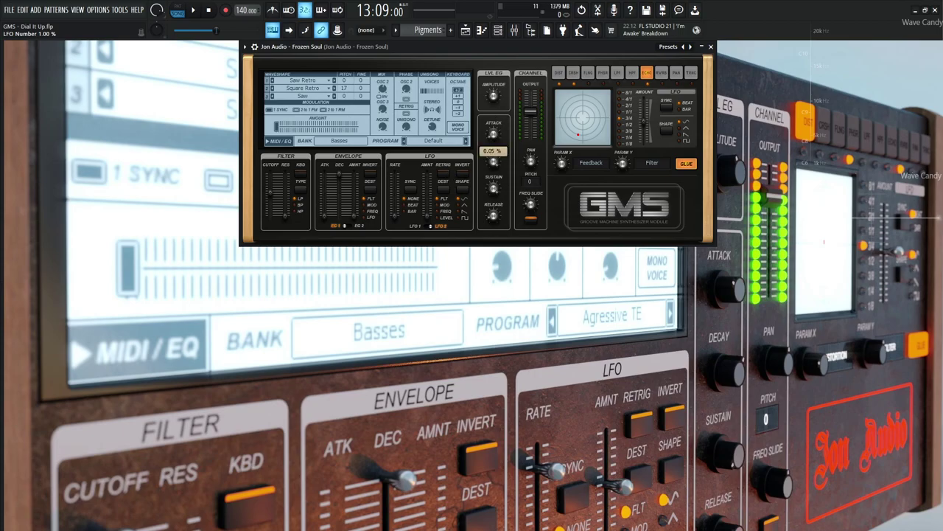
{"action": "left_click", "coordinate": [493, 160]}
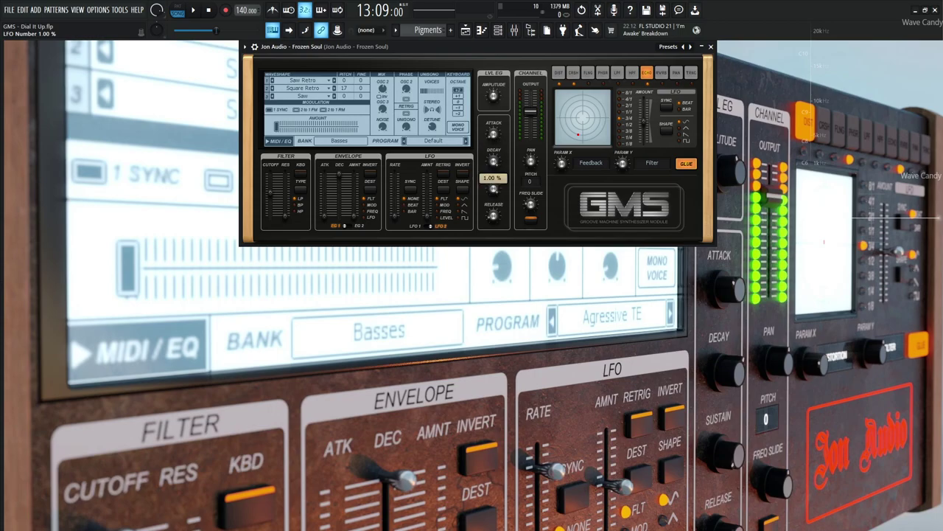
{"action": "left_click", "coordinate": [493, 188]}
{"action": "left_click", "coordinate": [493, 215]}
{"action": "left_click", "coordinate": [532, 110]}
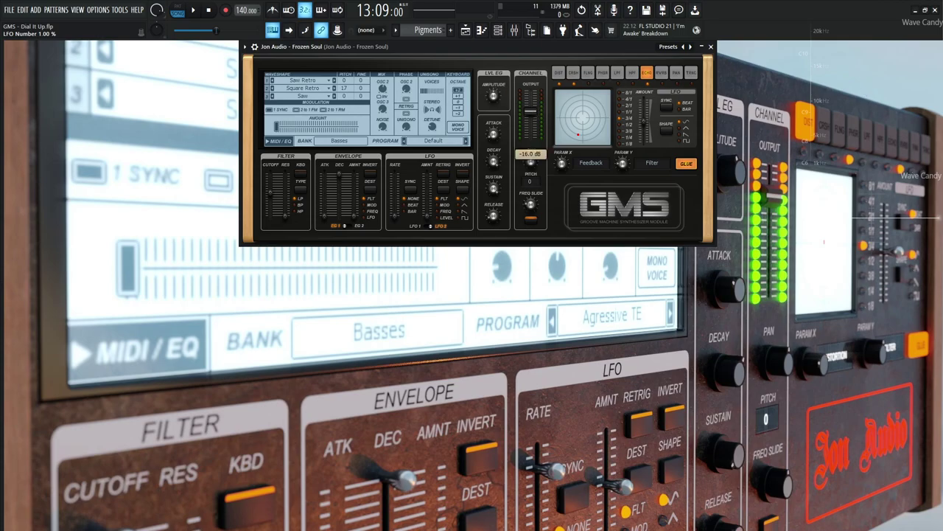
{"action": "left_click", "coordinate": [534, 115]}
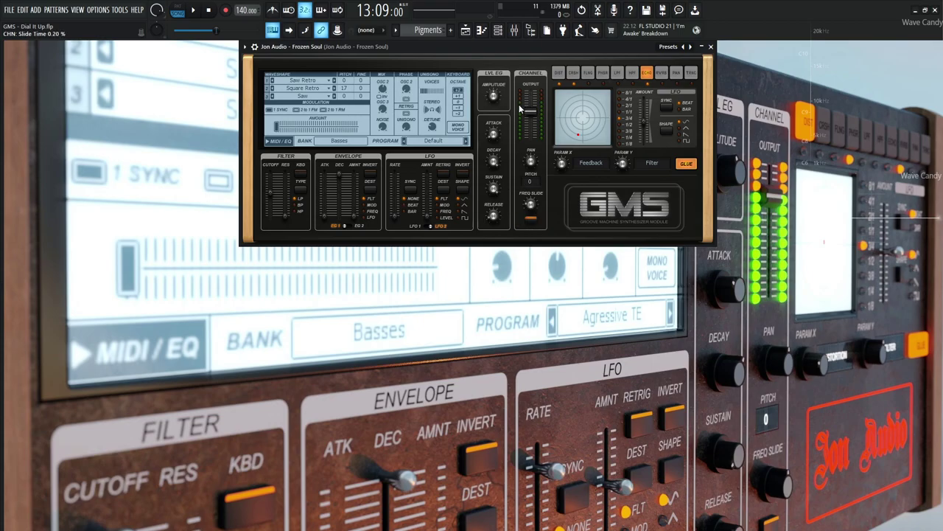
{"action": "key", "text": "F5"}
- Play the arrangement from bar 5 and stop
{"action": "left_click", "coordinate": [521, 68]}
{"action": "key", "text": "space"}
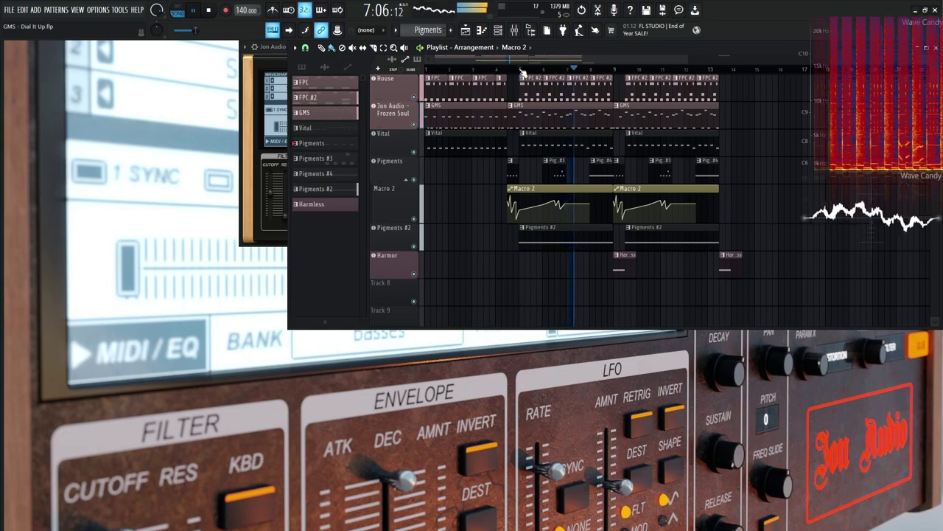
{"action": "key", "text": "space"}
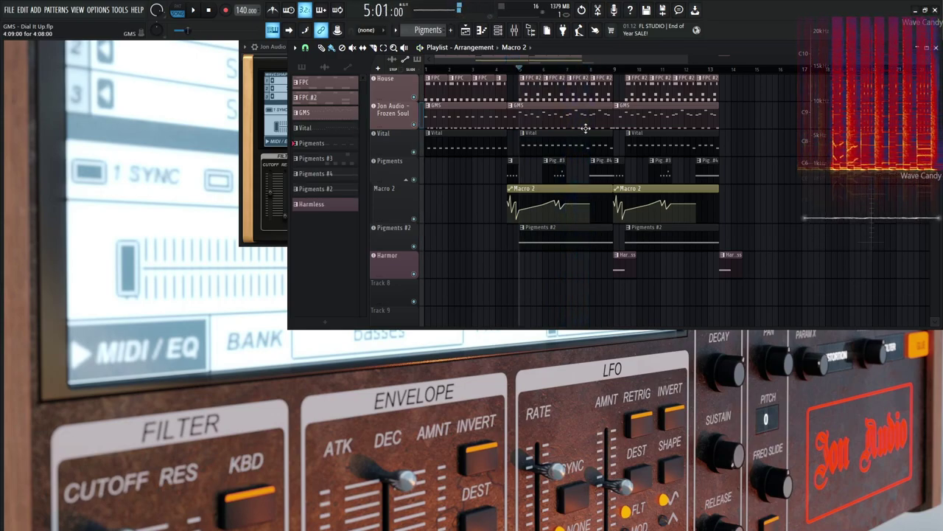
- Play again from bar 6, stop, and bring the Frozen Soul GMS window back up
{"action": "scroll", "coordinate": [543, 120], "scroll_direction": "up", "scroll_amount": 3}
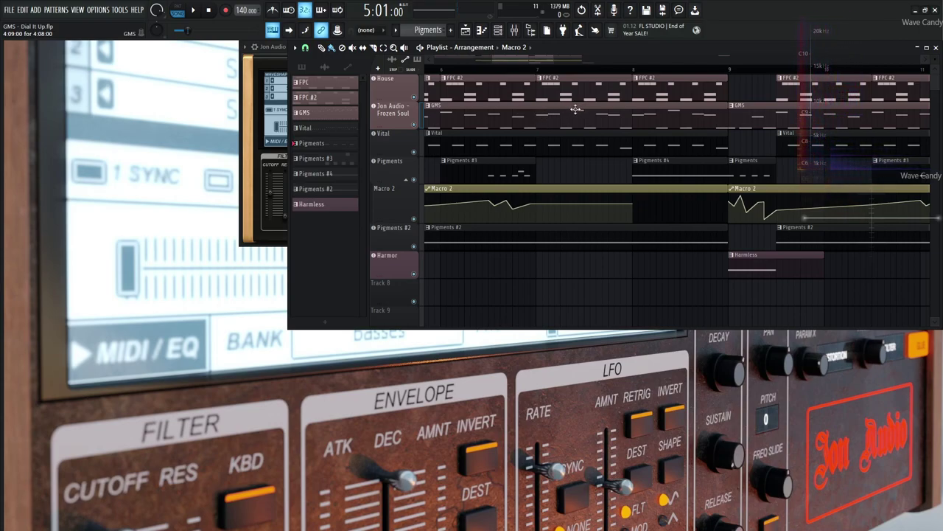
{"action": "scroll", "coordinate": [579, 111], "scroll_direction": "down", "scroll_amount": 2}
{"action": "left_click", "coordinate": [477, 70]}
{"action": "key", "text": "space"}
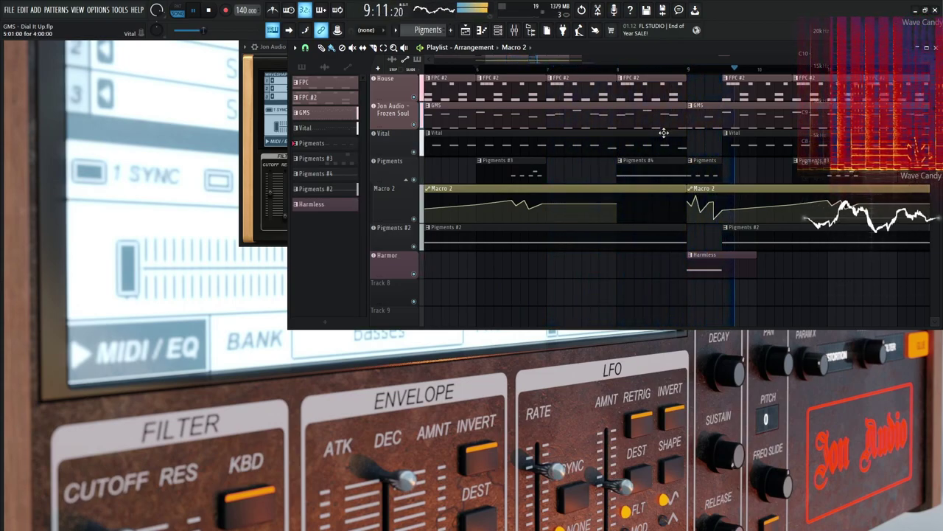
{"action": "key", "text": "space"}
{"action": "key", "text": "F7"}
{"action": "key", "text": "F7"}
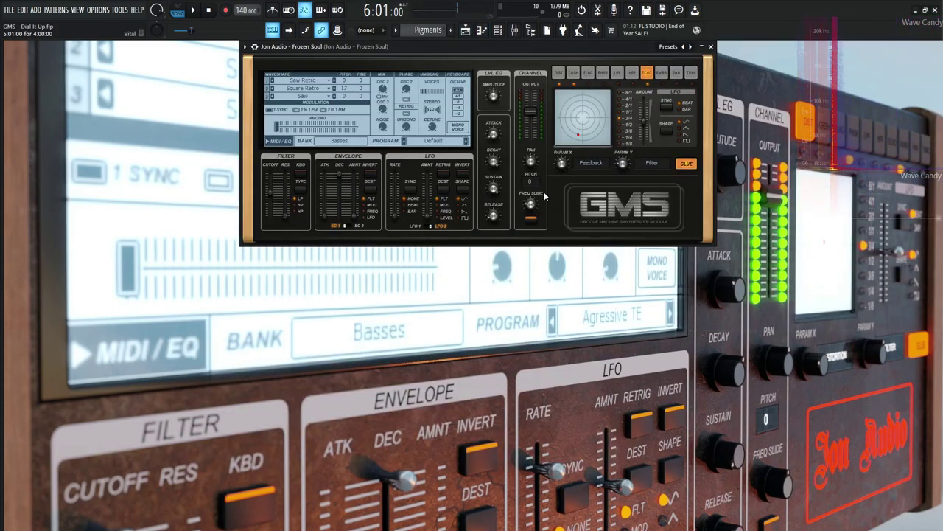
{"action": "left_click", "coordinate": [558, 74]}
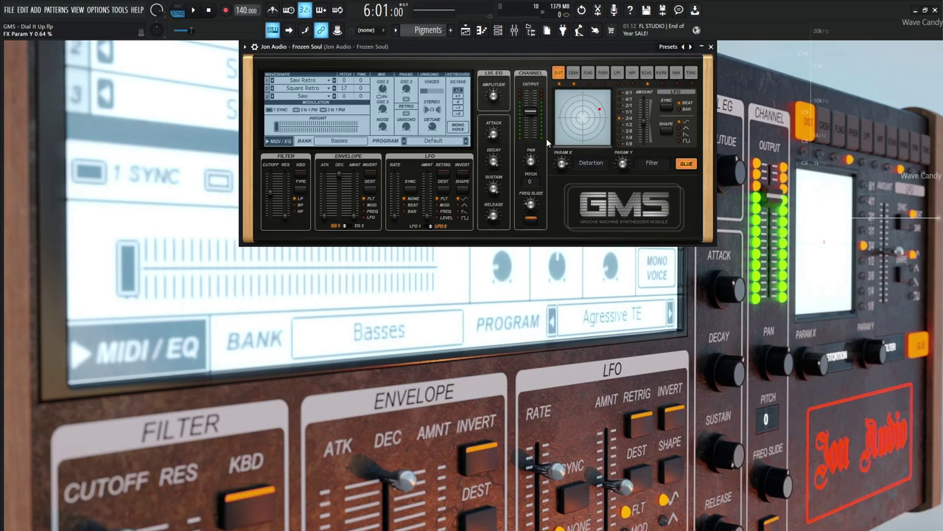
{"action": "left_click", "coordinate": [574, 74]}
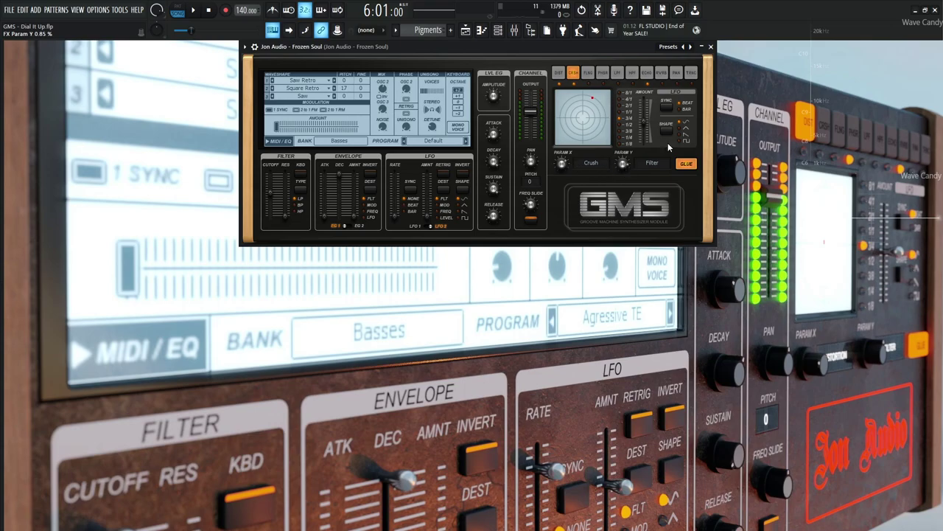
{"action": "left_click", "coordinate": [648, 73]}
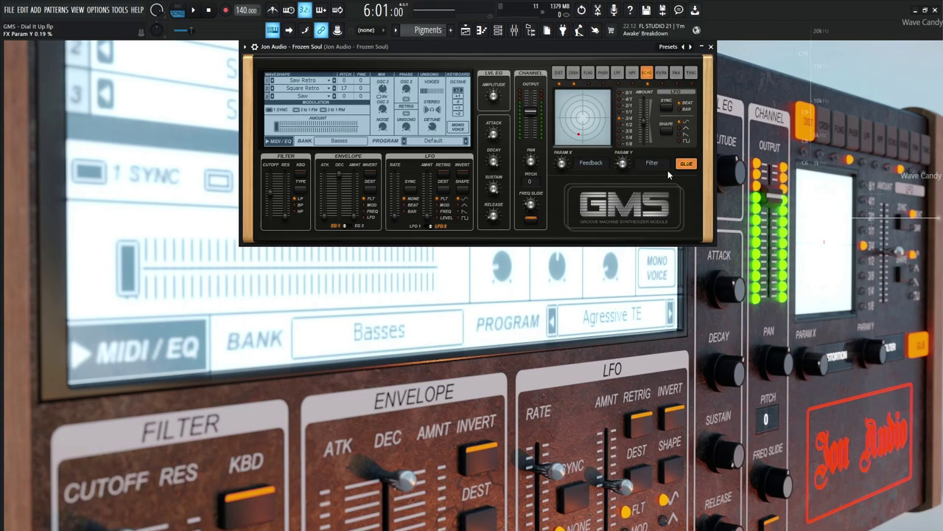
- Change the GMS effect from DIST to CRSH, audition the lead, and open the mixer
{"action": "left_click", "coordinate": [559, 72]}
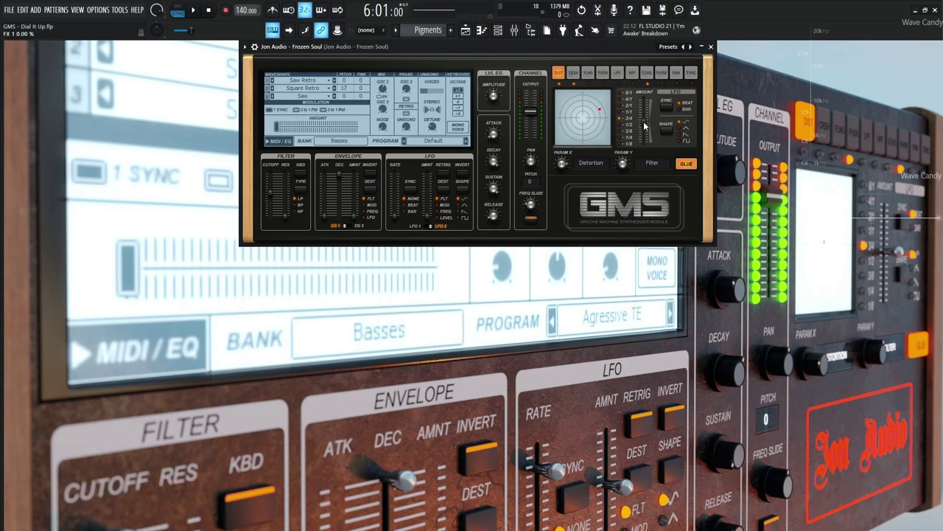
{"action": "left_click", "coordinate": [573, 72]}
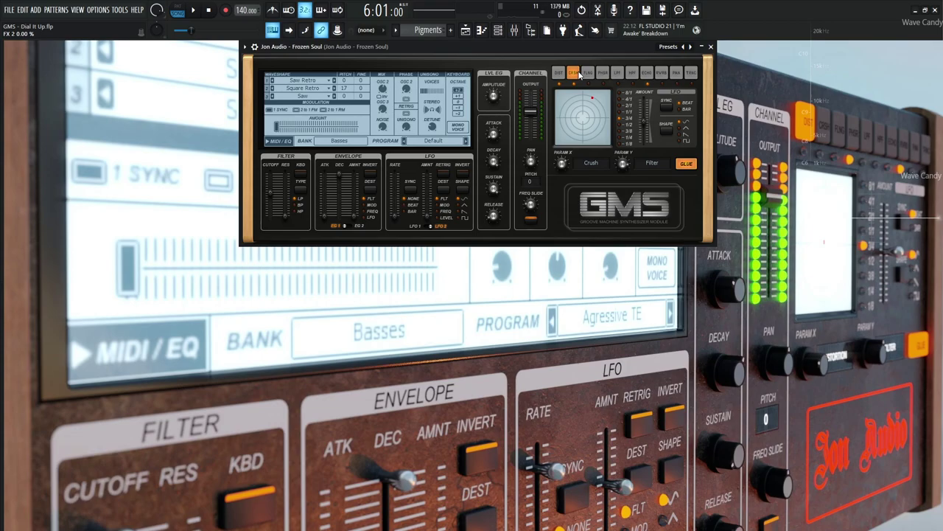
{"action": "key", "text": "space"}
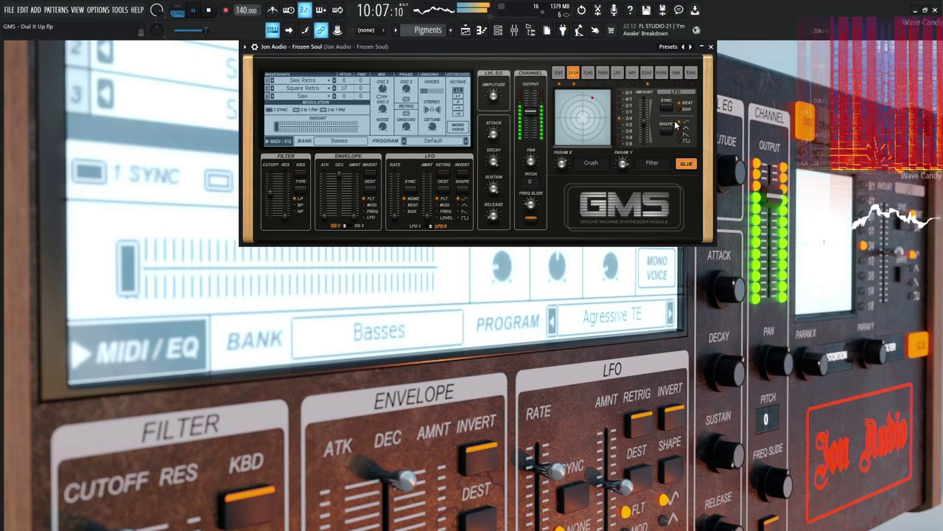
{"action": "key", "text": "space"}
{"action": "key", "text": "F5"}
{"action": "key", "text": "F5"}
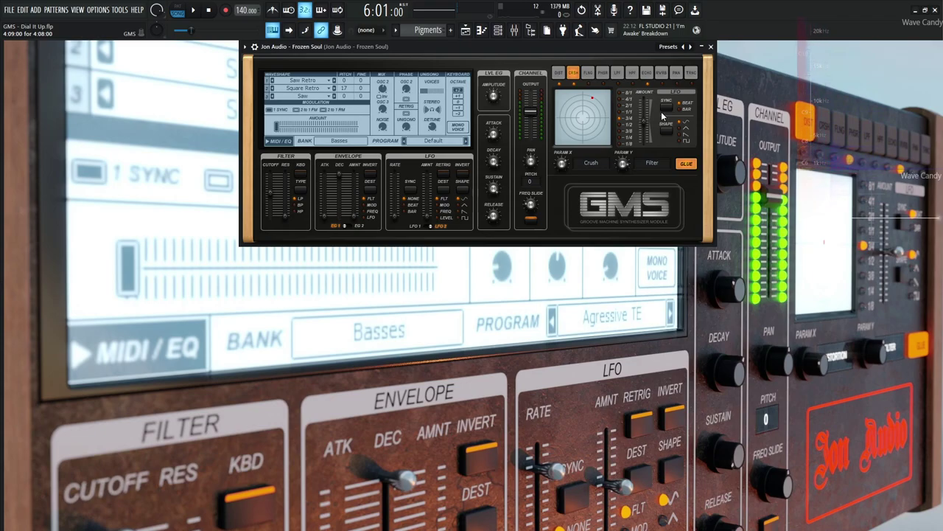
{"action": "key", "text": "F9"}
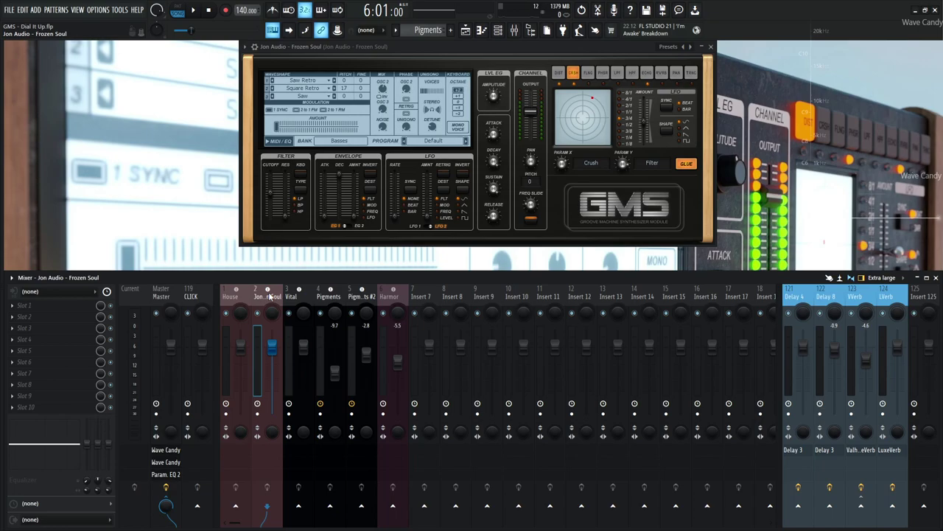
- Play the mix from the Frozen Soul mixer track, then show the playlist with GMS as current pattern
{"action": "key", "text": "Left"}
{"action": "key", "text": "Right"}
{"action": "key", "text": "space"}
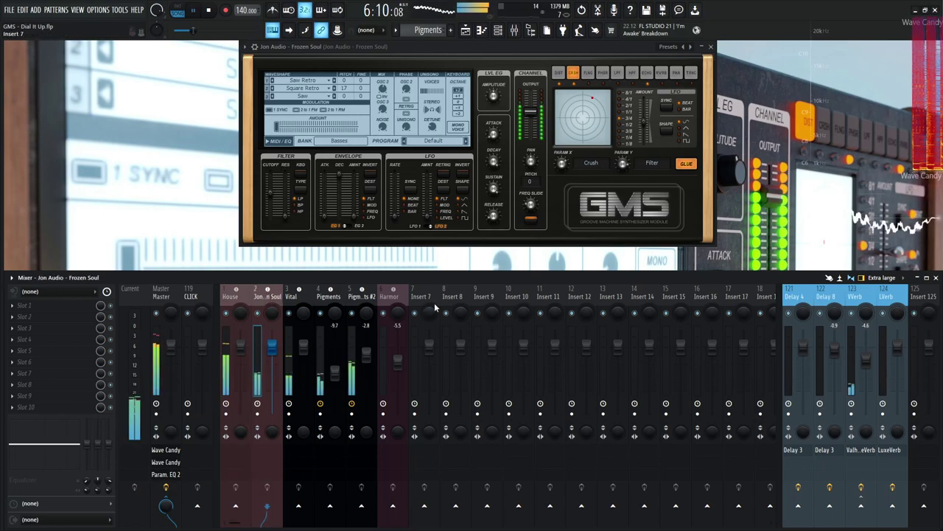
{"action": "key", "text": "space"}
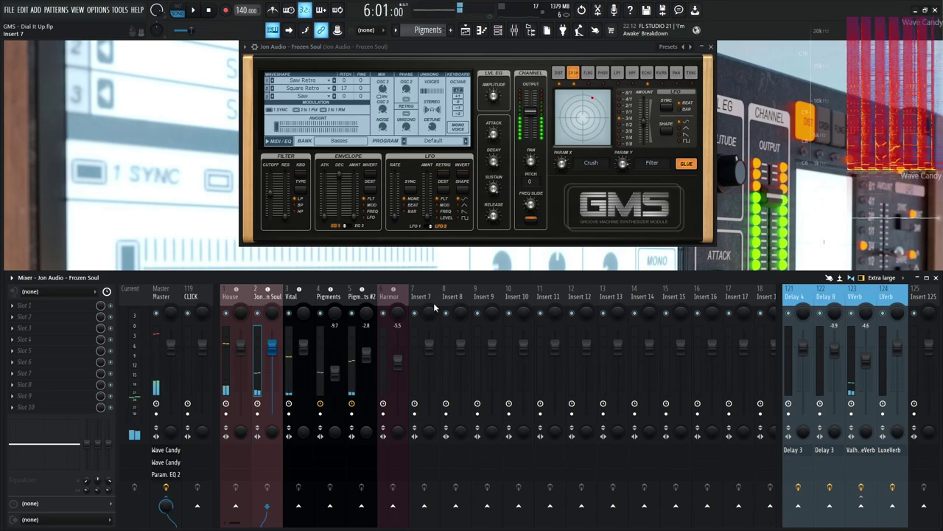
{"action": "key", "text": "F5"}
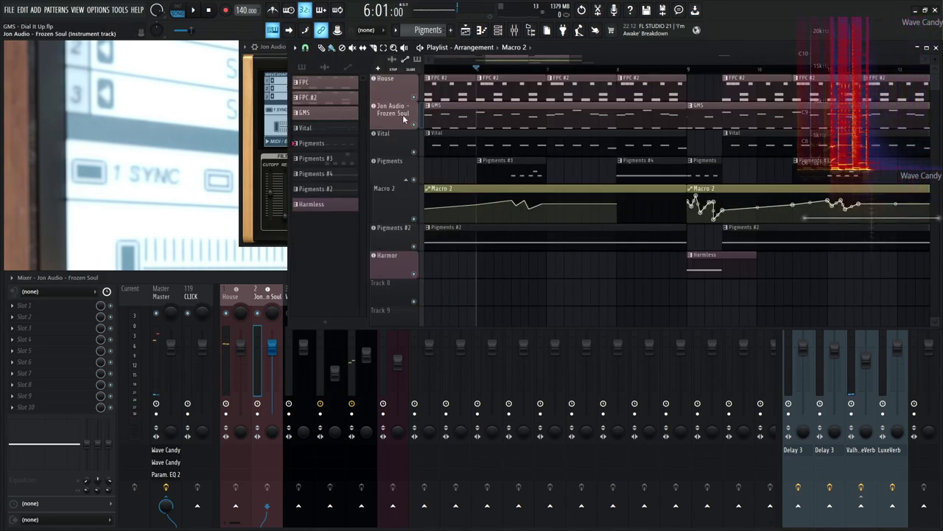
{"action": "left_click", "coordinate": [439, 113]}
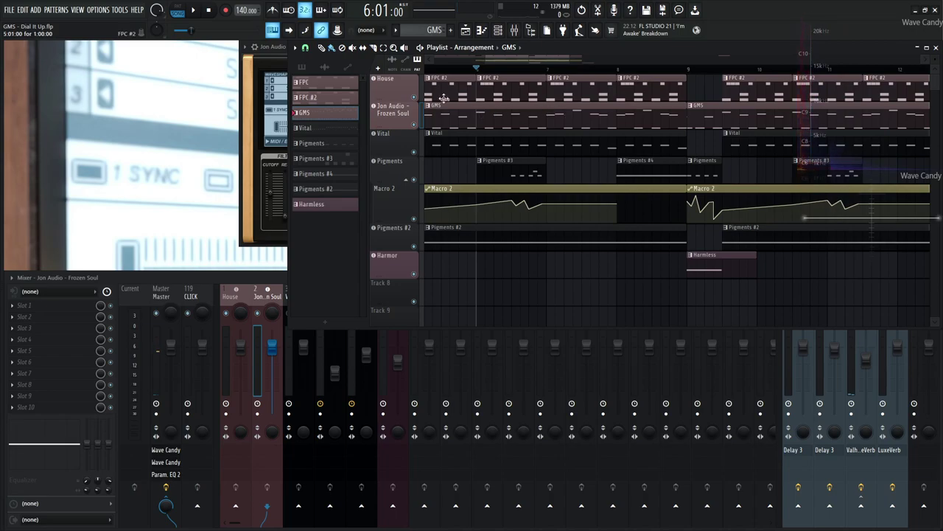
- In Pattern mode, play the Frozen Soul piano roll, jump to bar 5, and stop
{"action": "left_click", "coordinate": [188, 8]}
{"action": "key", "text": "F7"}
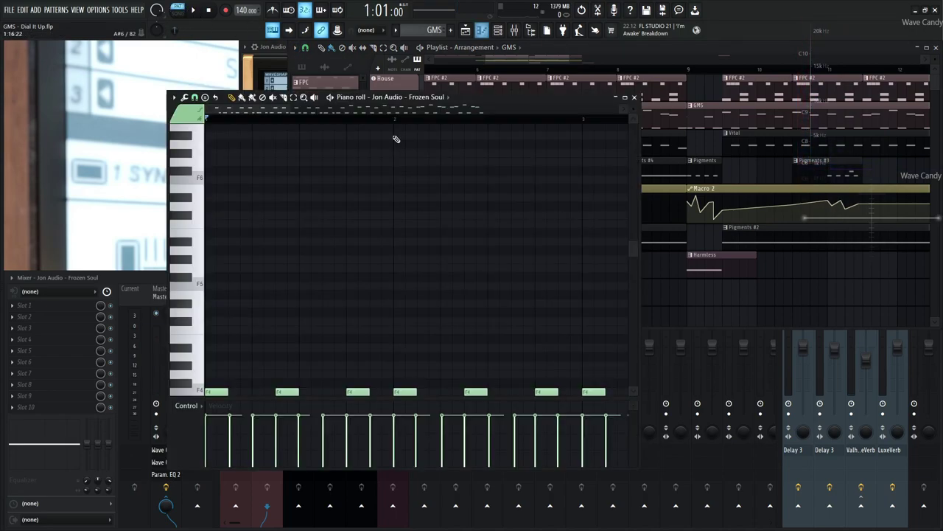
{"action": "key", "text": "space"}
{"action": "scroll", "coordinate": [402, 211], "scroll_direction": "down", "scroll_amount": 3, "text": "ctrl"}
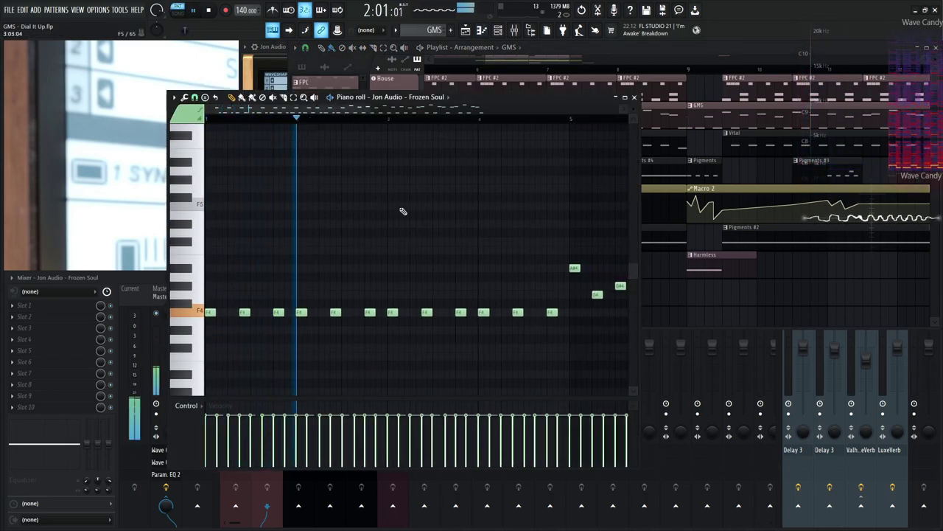
{"action": "left_click", "coordinate": [459, 121]}
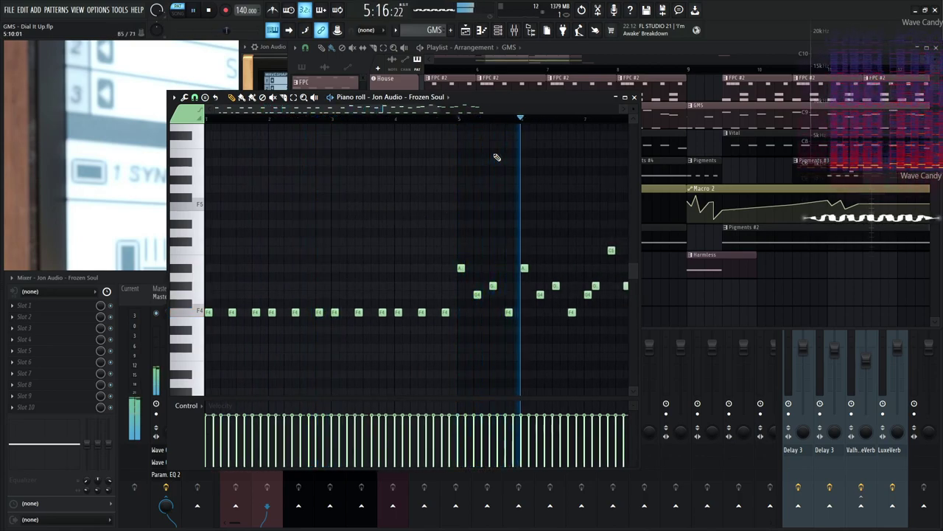
{"action": "key", "text": "space"}
{"action": "key", "text": "space"}
{"action": "key", "text": "space"}
{"action": "key", "text": "space"}
{"action": "key", "text": "space"}
- Close the piano roll, bring up the mixer, and play the lead with its 31% VVerb send
{"action": "left_click", "coordinate": [636, 98]}
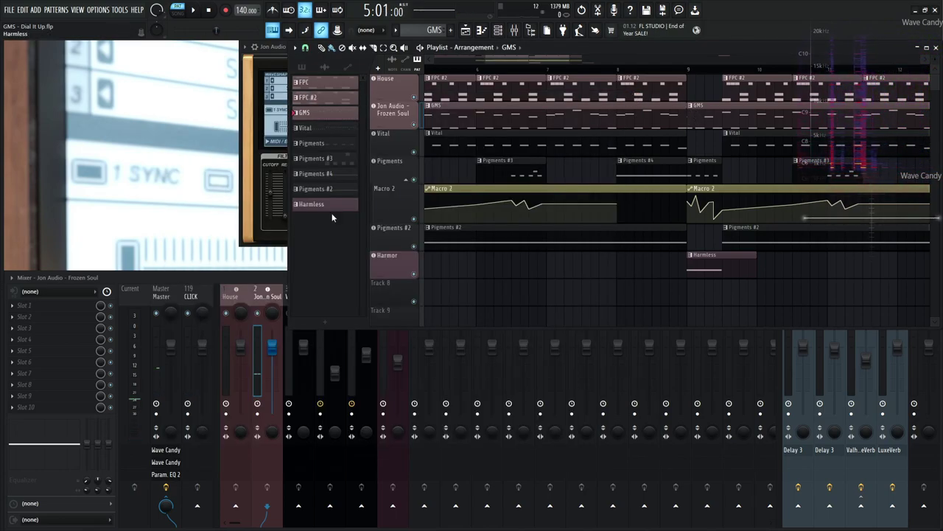
{"action": "left_click", "coordinate": [263, 274]}
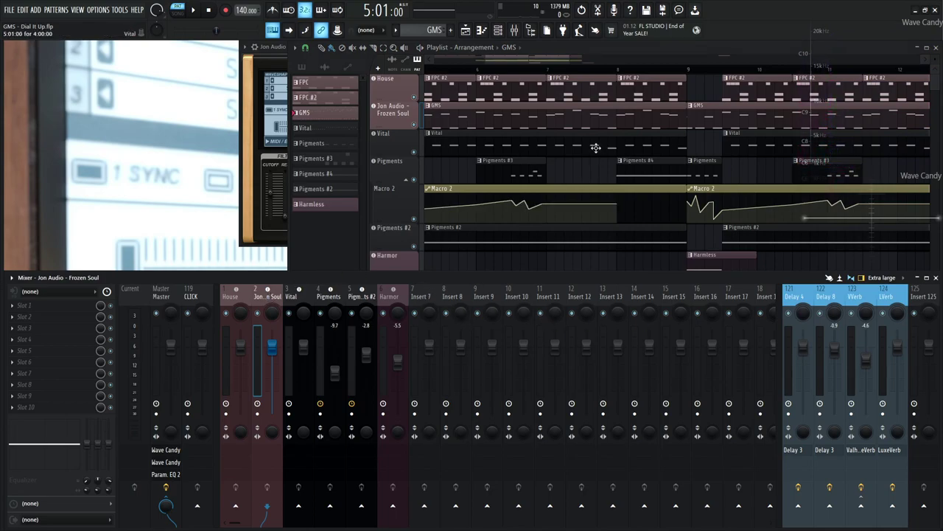
{"action": "key", "text": "space"}
{"action": "key", "text": "space"}
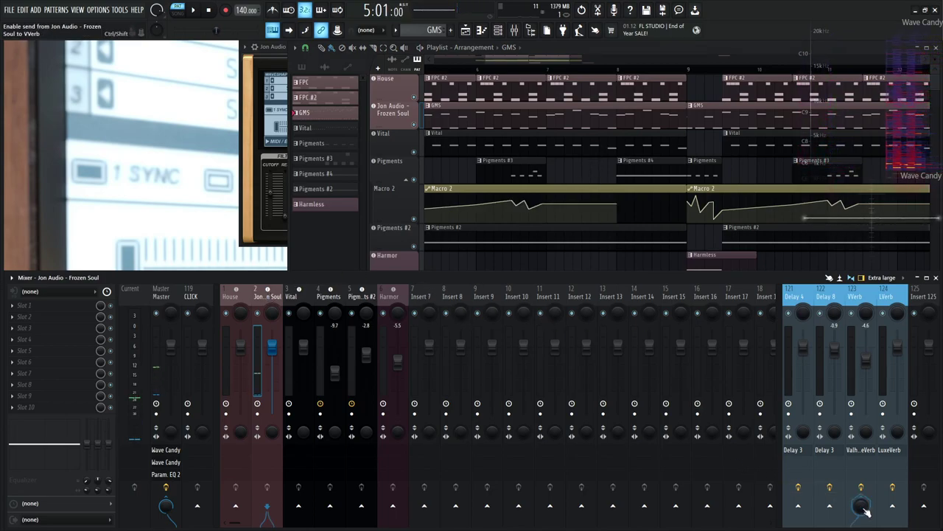
{"action": "key", "text": "space"}
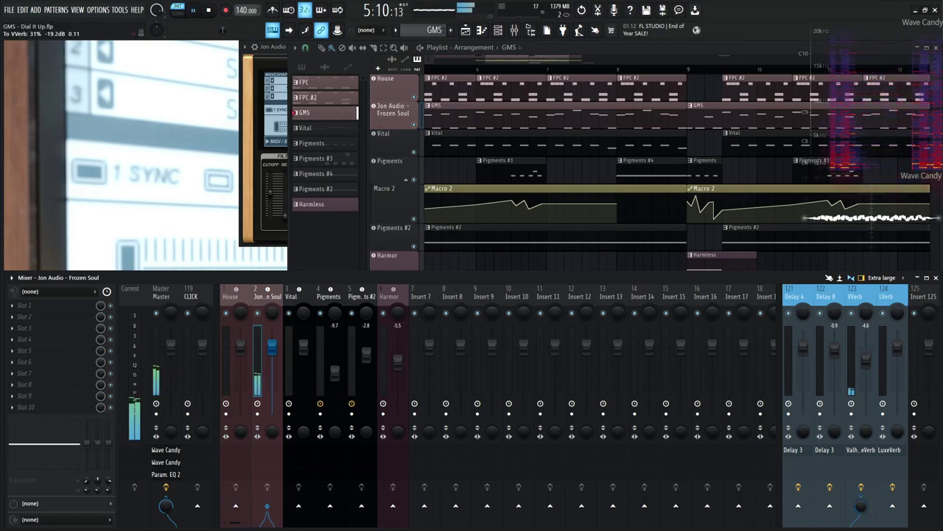
{"action": "key", "text": "space"}
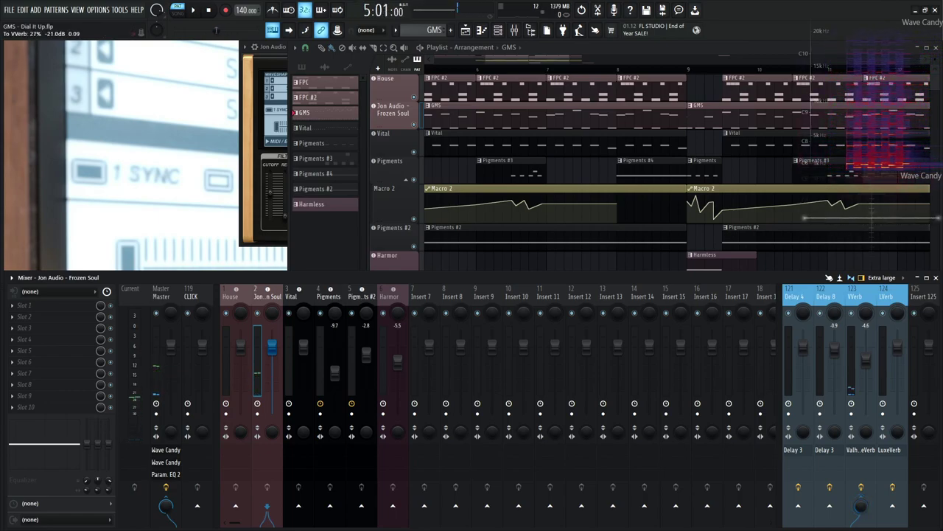
- Play the arrangement in Song mode with the Playlist in front through bar 13, then stop
{"action": "left_click", "coordinate": [178, 10]}
{"action": "key", "text": "space"}
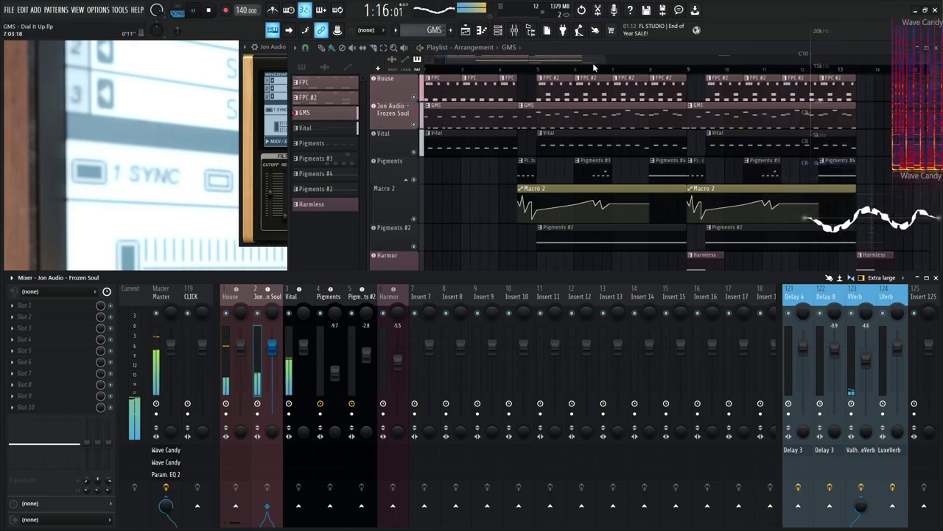
{"action": "left_click", "coordinate": [512, 69]}
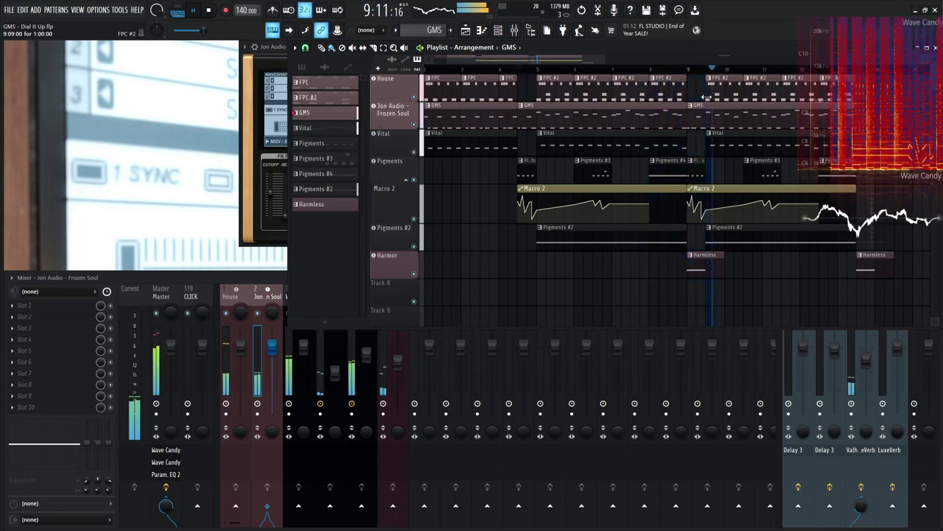
{"action": "scroll", "coordinate": [700, 104], "scroll_direction": "down", "scroll_amount": 3}
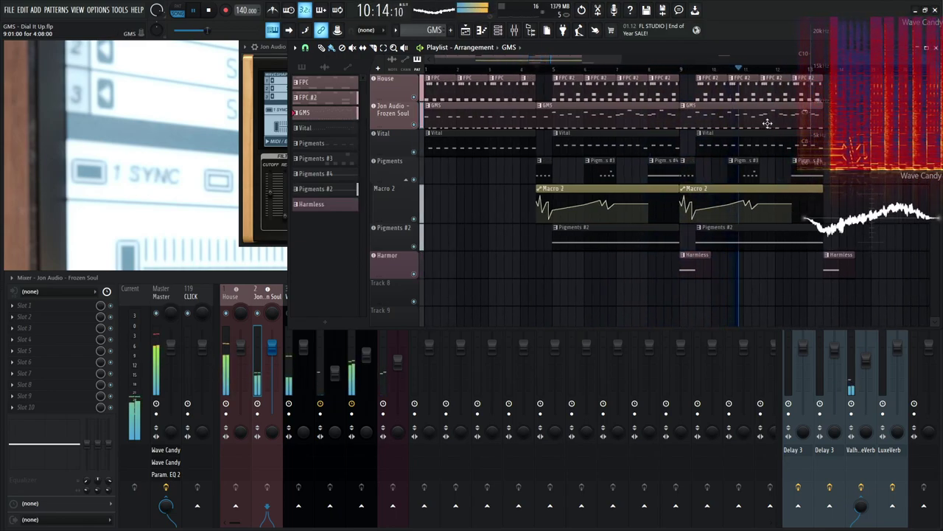
{"action": "left_click_drag", "start_coordinate": [600, 59], "coordinate": [636, 59]}
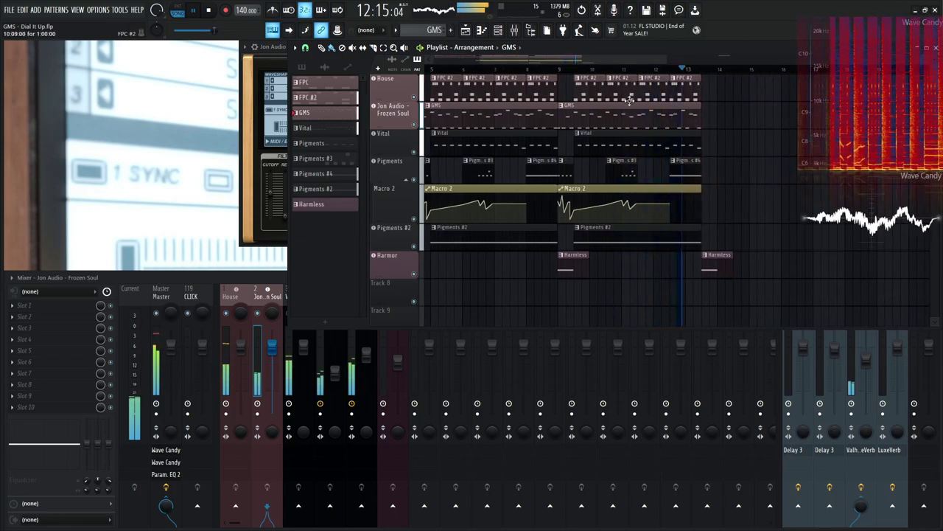
{"action": "key", "text": "space"}
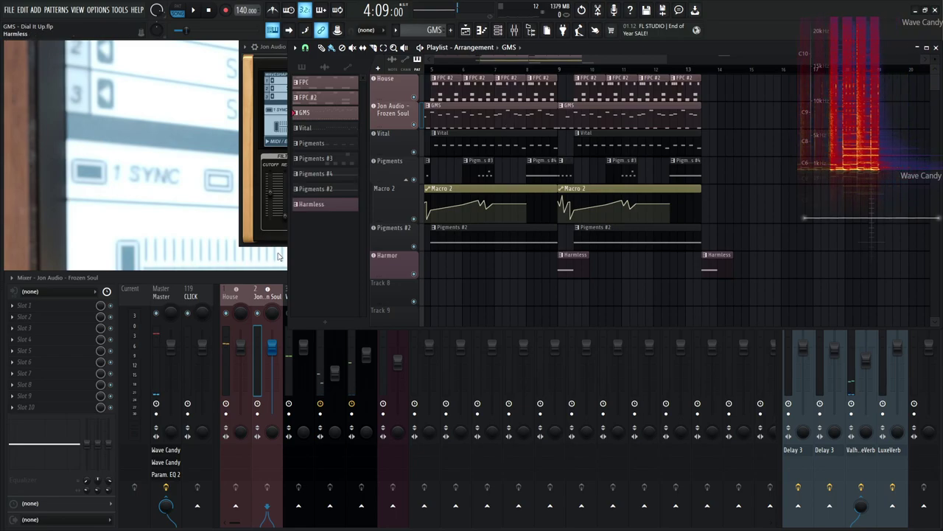
- Close the Playlist with F5 to bring back the GMS Frozen Soul editor and mixer
{"action": "key", "text": "F5"}
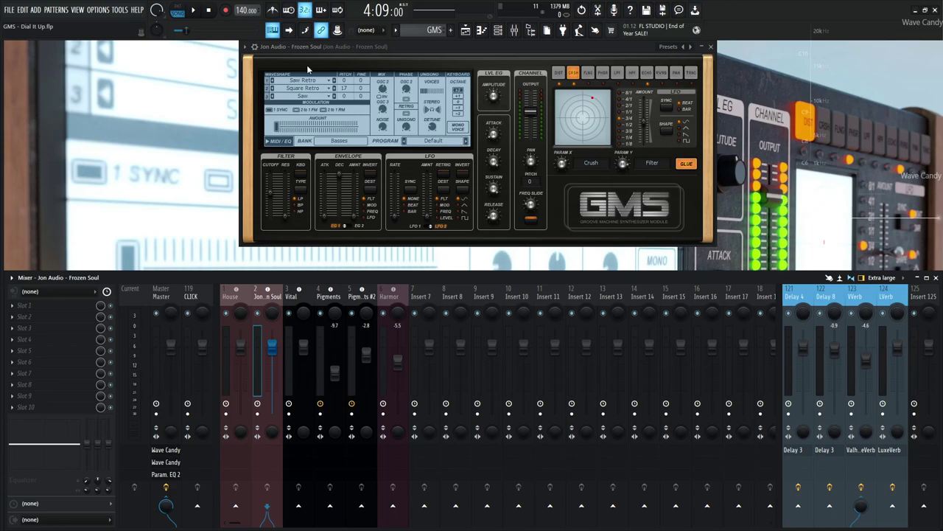
{"action": "left_click", "coordinate": [255, 47]}
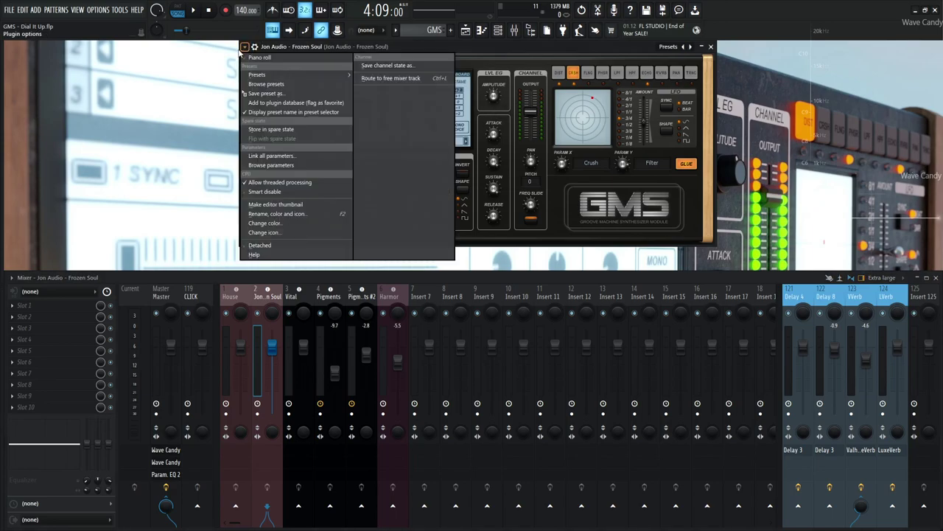
{"action": "left_click", "coordinate": [520, 46]}
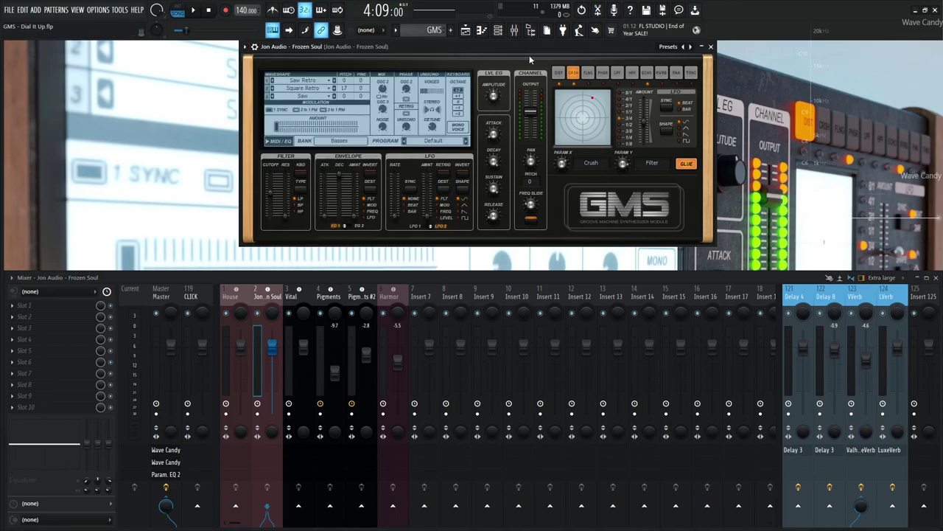
{"action": "left_click", "coordinate": [254, 47]}
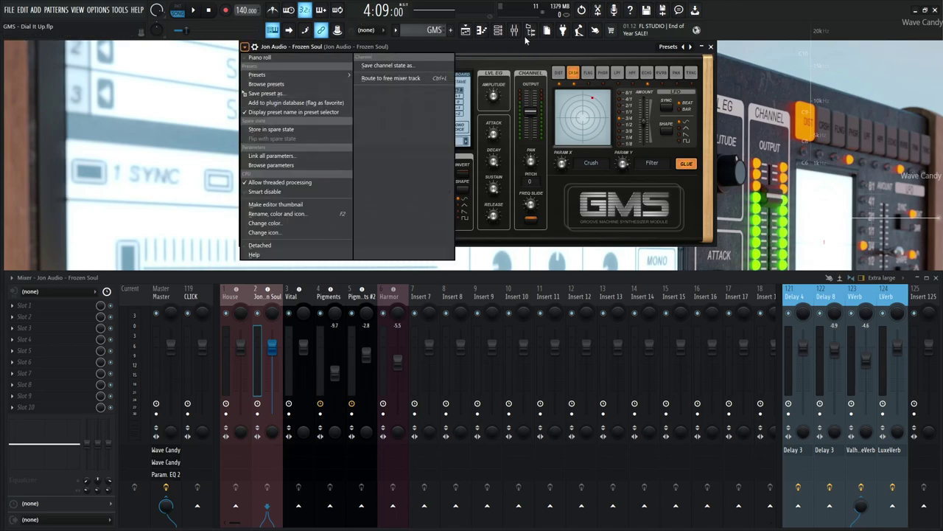
{"action": "left_click", "coordinate": [519, 45]}
{"action": "left_click", "coordinate": [668, 48]}
{"action": "left_click", "coordinate": [601, 43]}
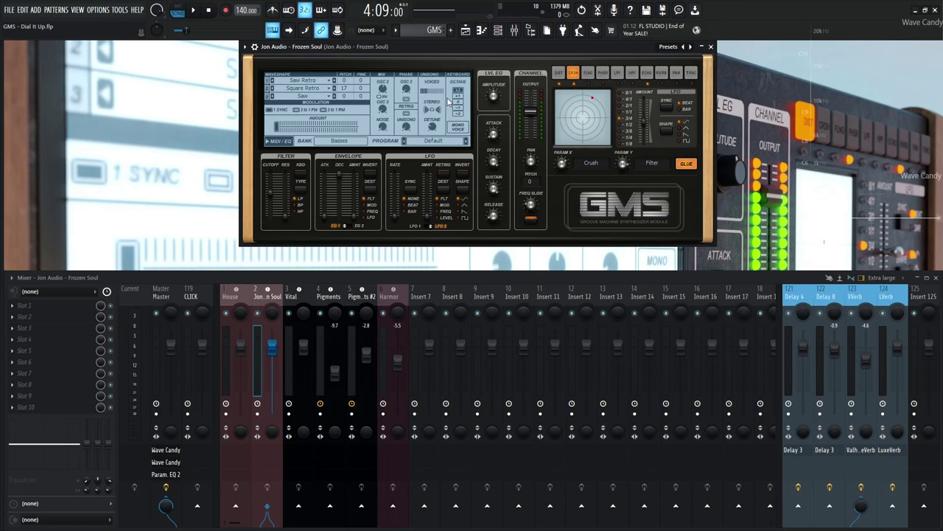
{"action": "left_click", "coordinate": [668, 47]}
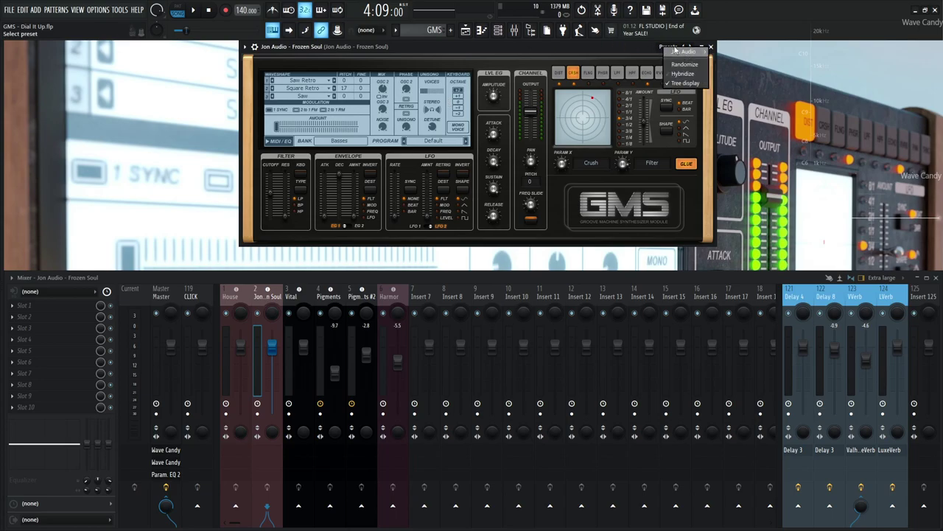
{"action": "left_click", "coordinate": [649, 52]}
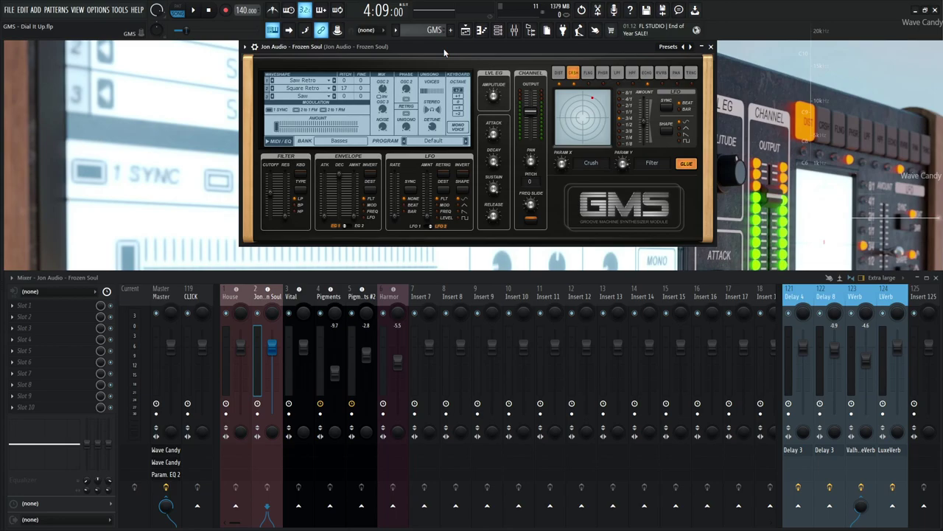
{"action": "left_click", "coordinate": [246, 47]}
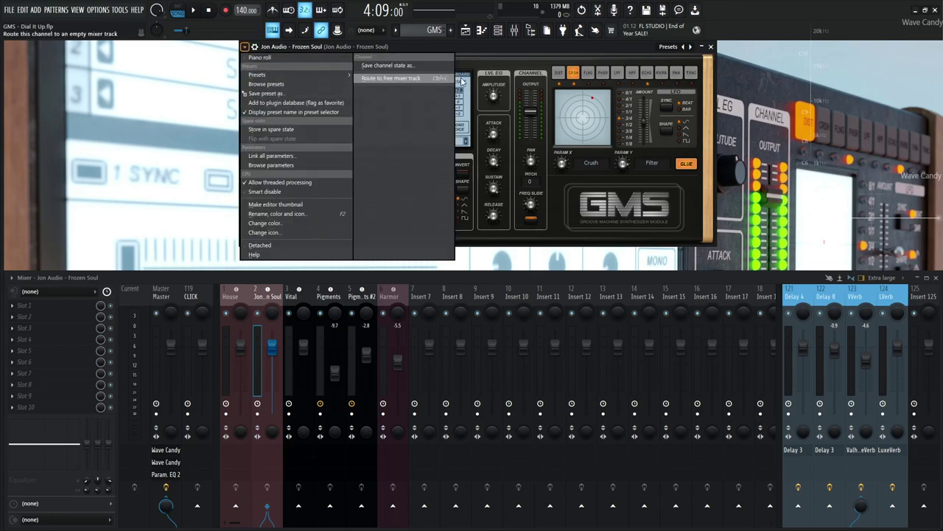
{"action": "left_click", "coordinate": [466, 55]}
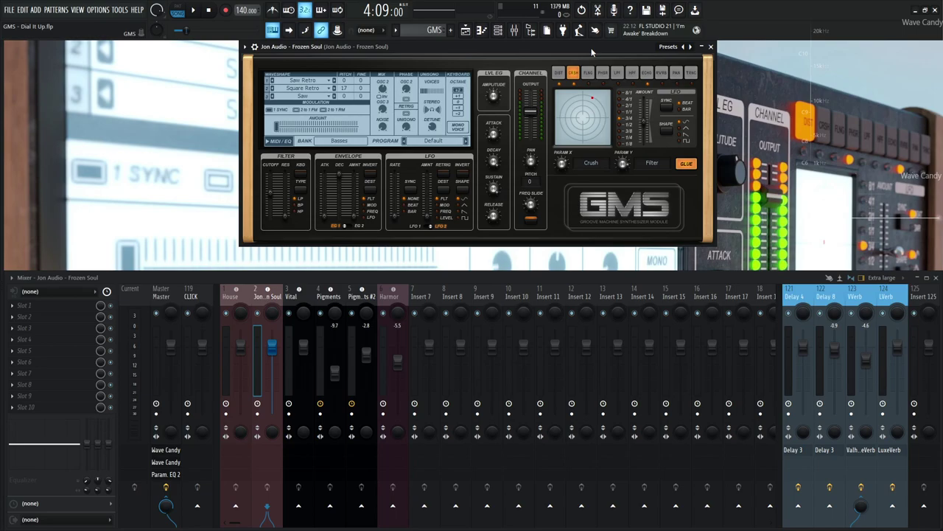
{"action": "left_click", "coordinate": [668, 48]}
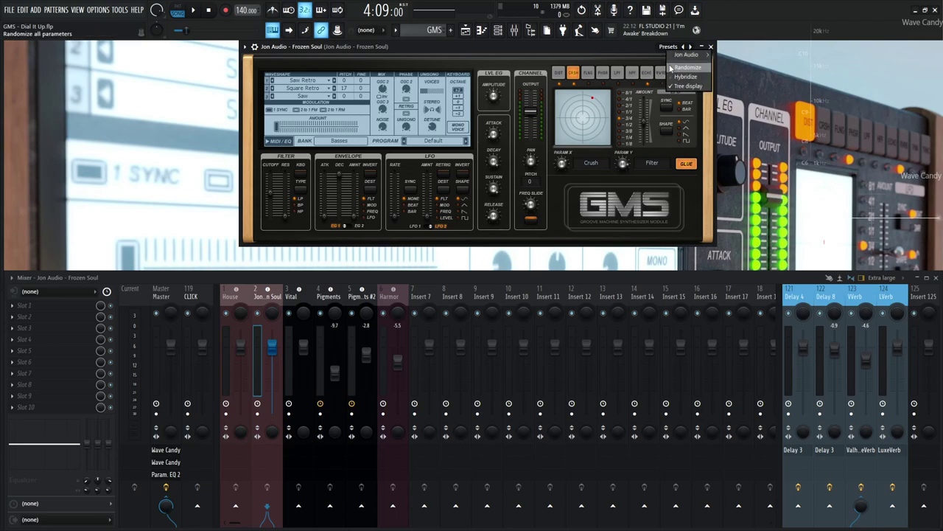
{"action": "left_click", "coordinate": [600, 54]}
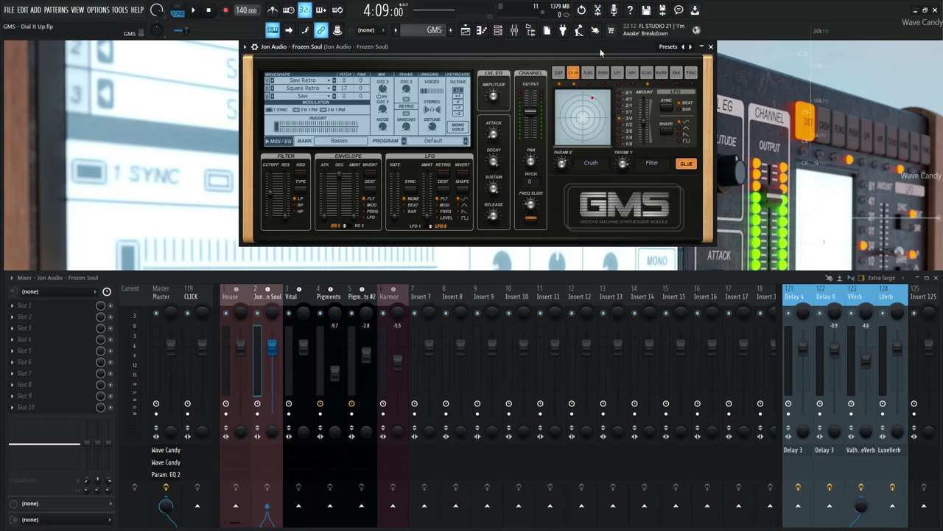
{"action": "left_click", "coordinate": [667, 46]}
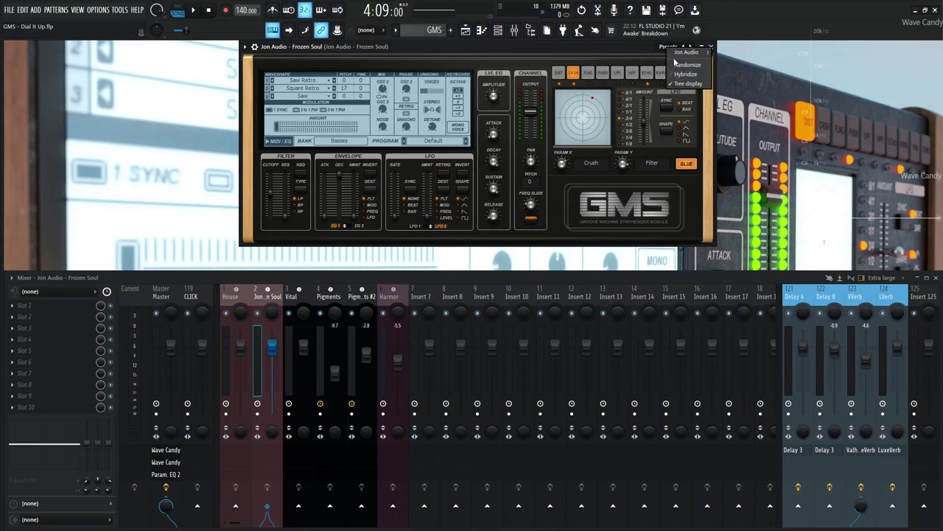
{"action": "left_click", "coordinate": [626, 50]}
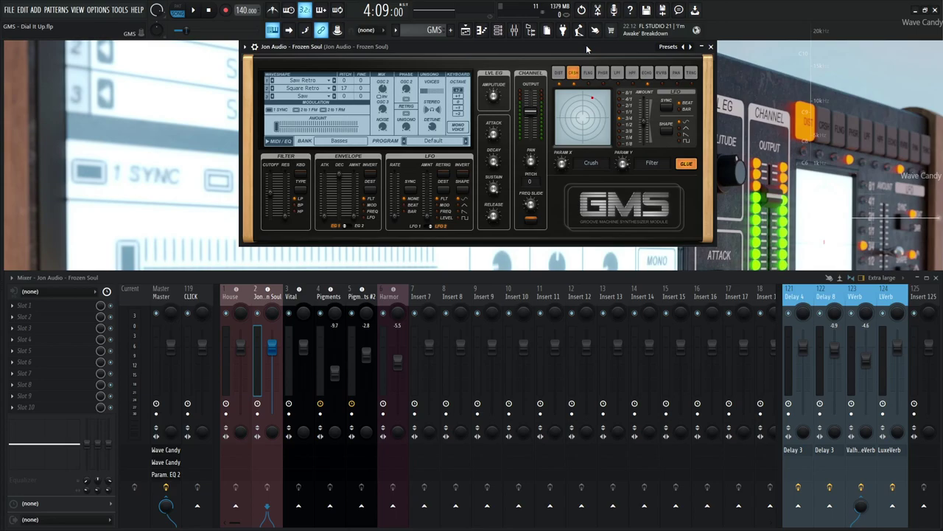
- Restart the song from 1:01:00 and close the mixer, leaving only the GMS Frozen Soul window
{"action": "left_click", "coordinate": [218, 11]}
{"action": "key", "text": "space"}
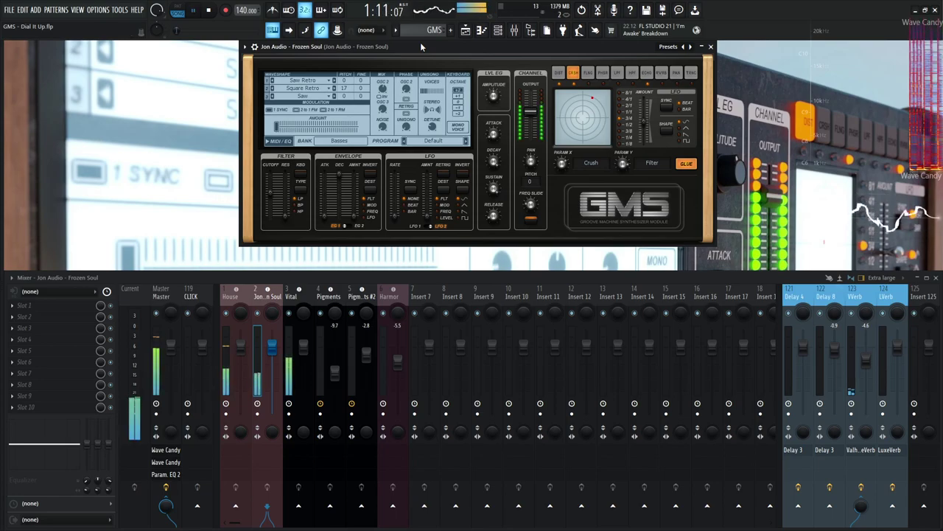
{"action": "key", "text": "F9"}
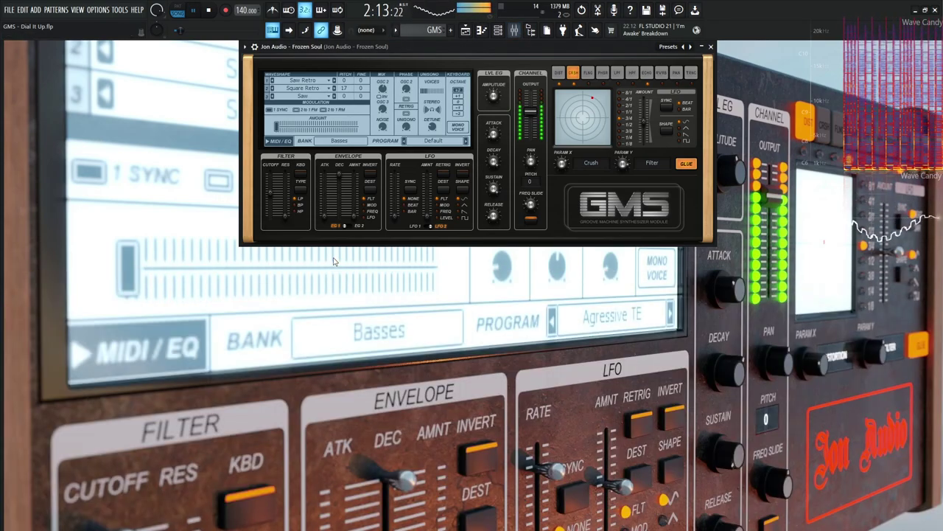